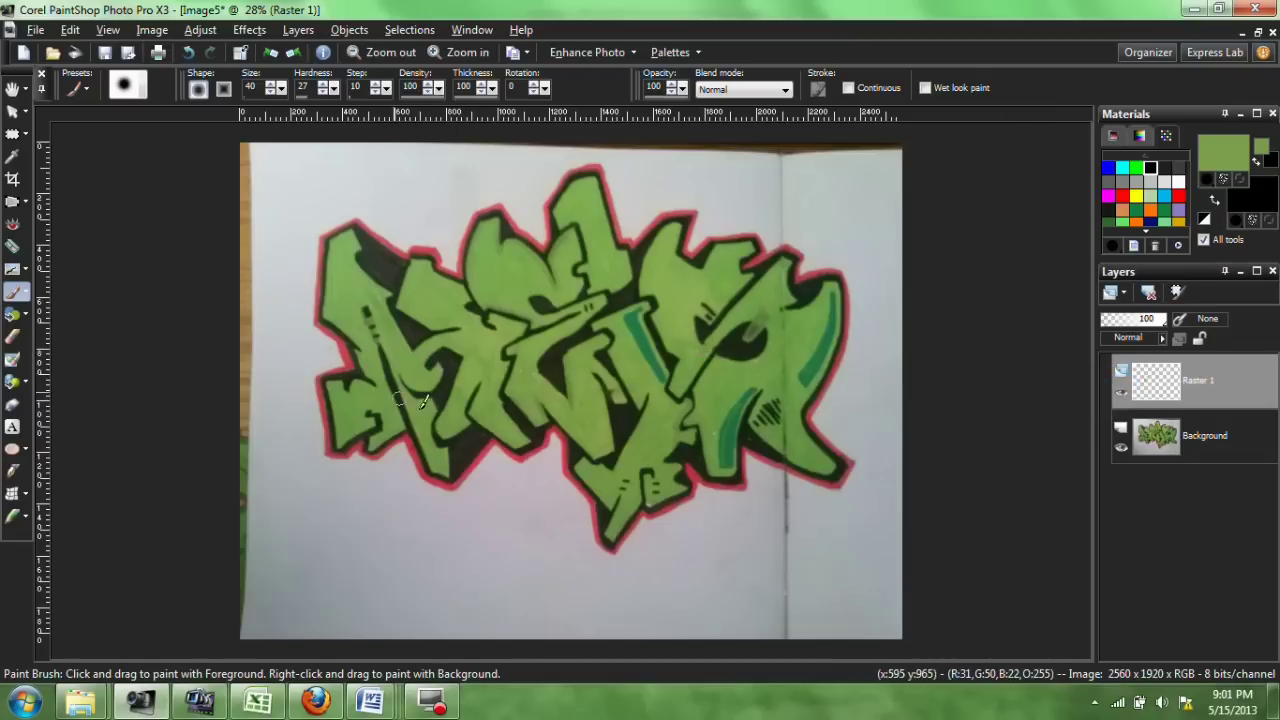
- Add a new empty raster layer, Raster 2, above Raster 1
{"action": "right_click", "coordinate": [1217, 372]}
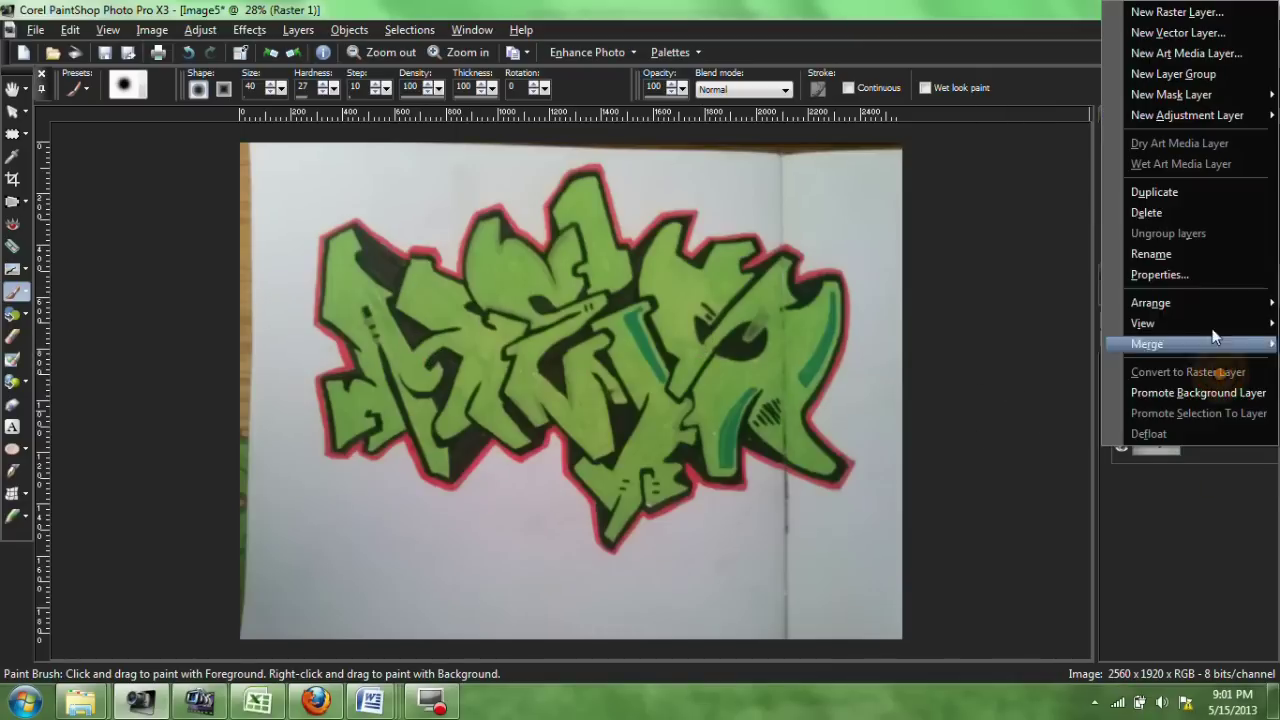
{"action": "left_click", "coordinate": [1188, 11]}
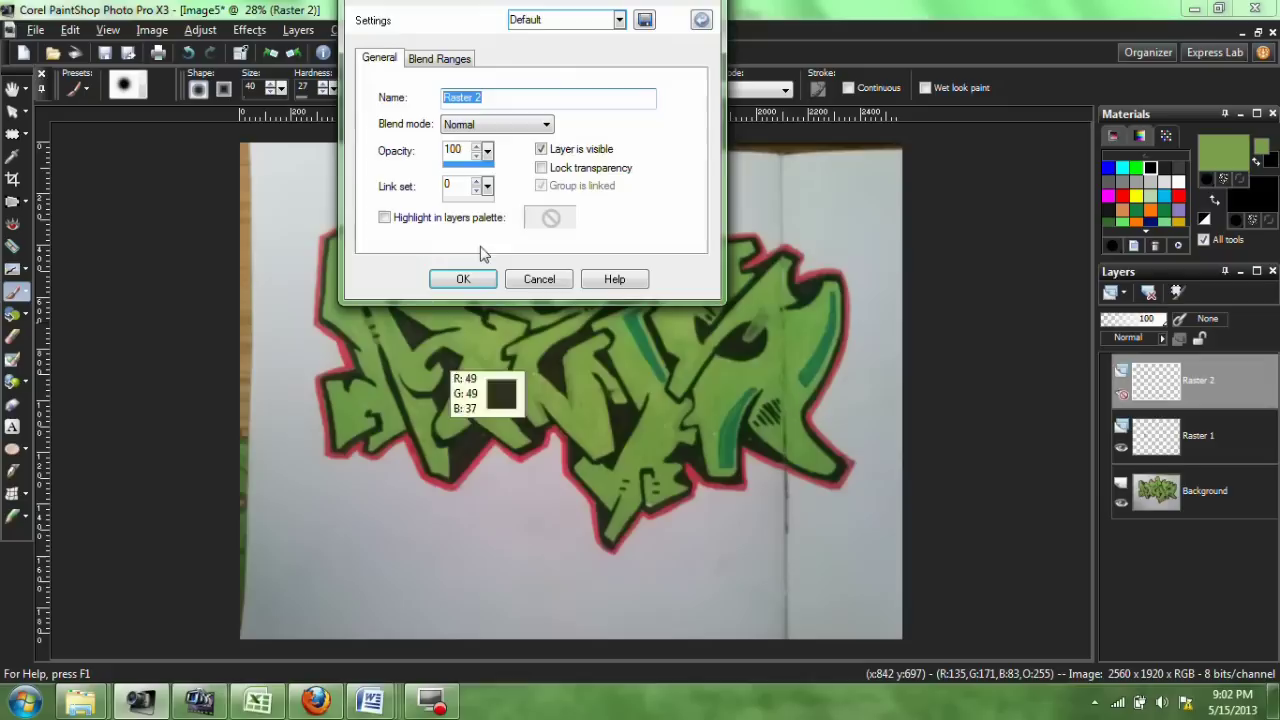
{"action": "left_click", "coordinate": [483, 274]}
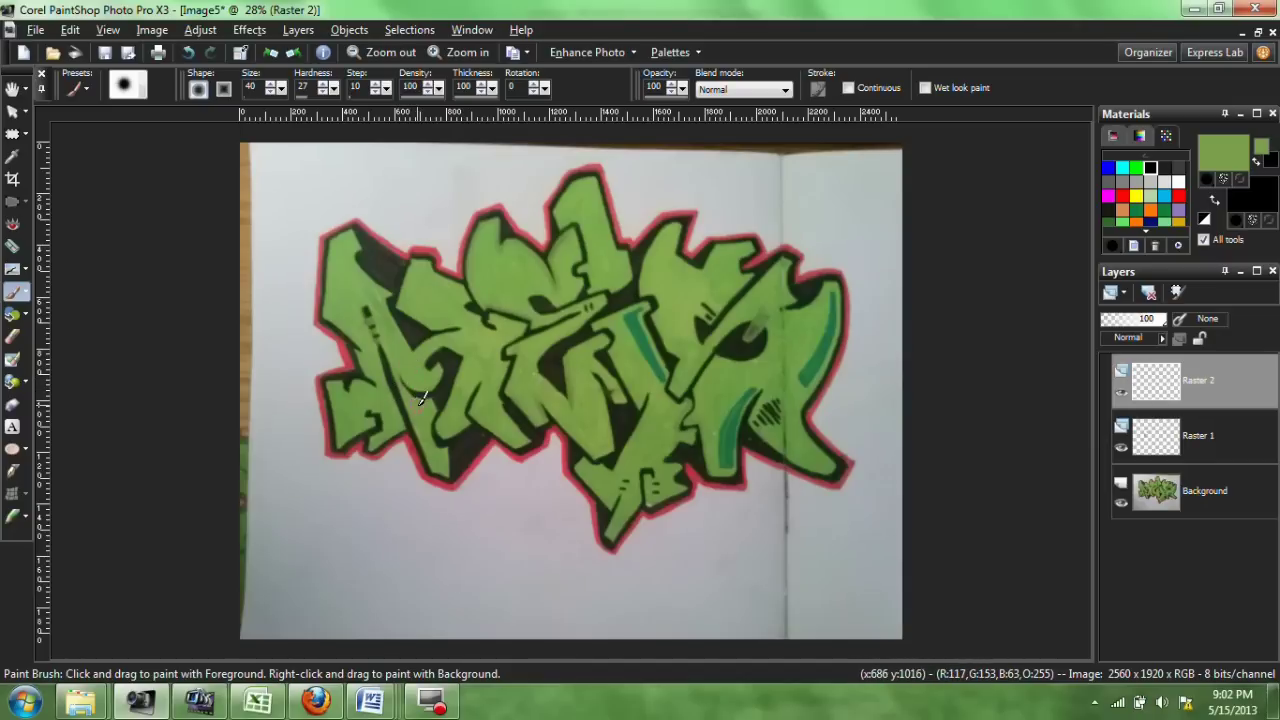
- Make yellow the paint colour, set brush size to 86 and Raster 2 opacity to 63
{"action": "left_click", "coordinate": [1137, 196]}
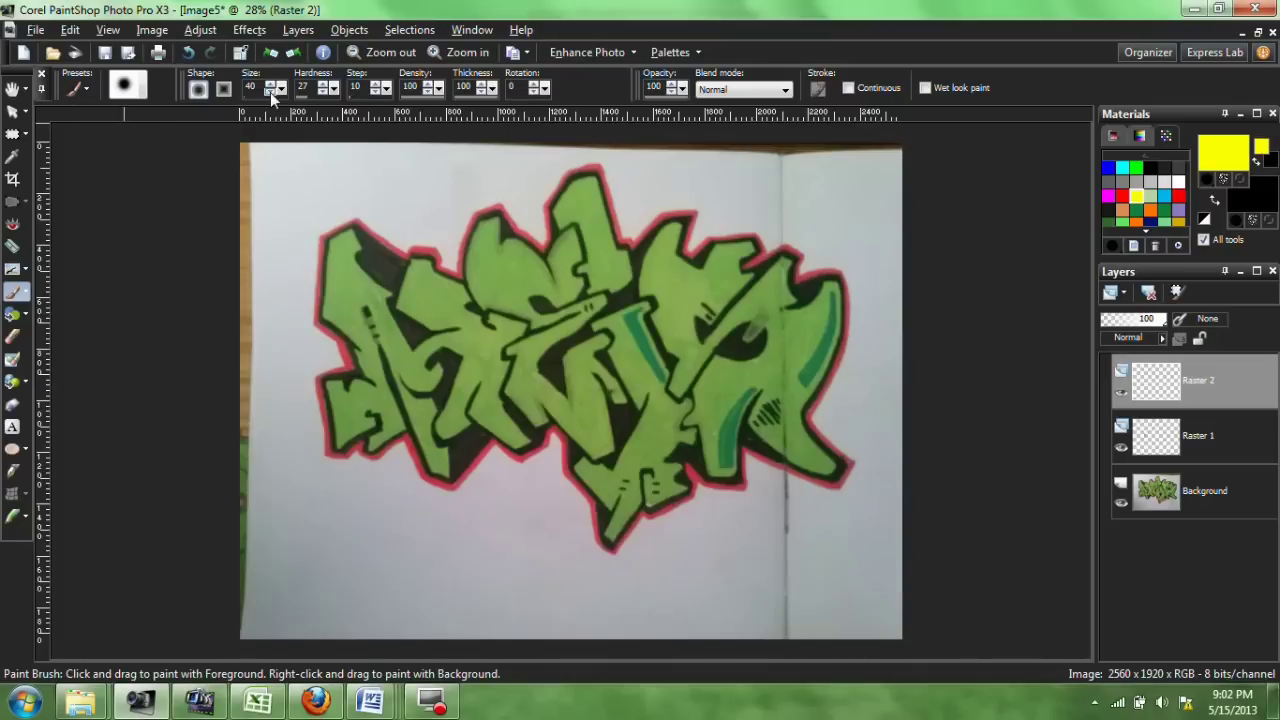
{"action": "left_click_drag", "start_coordinate": [280, 93], "coordinate": [282, 97]}
{"action": "left_click", "coordinate": [1144, 322]}
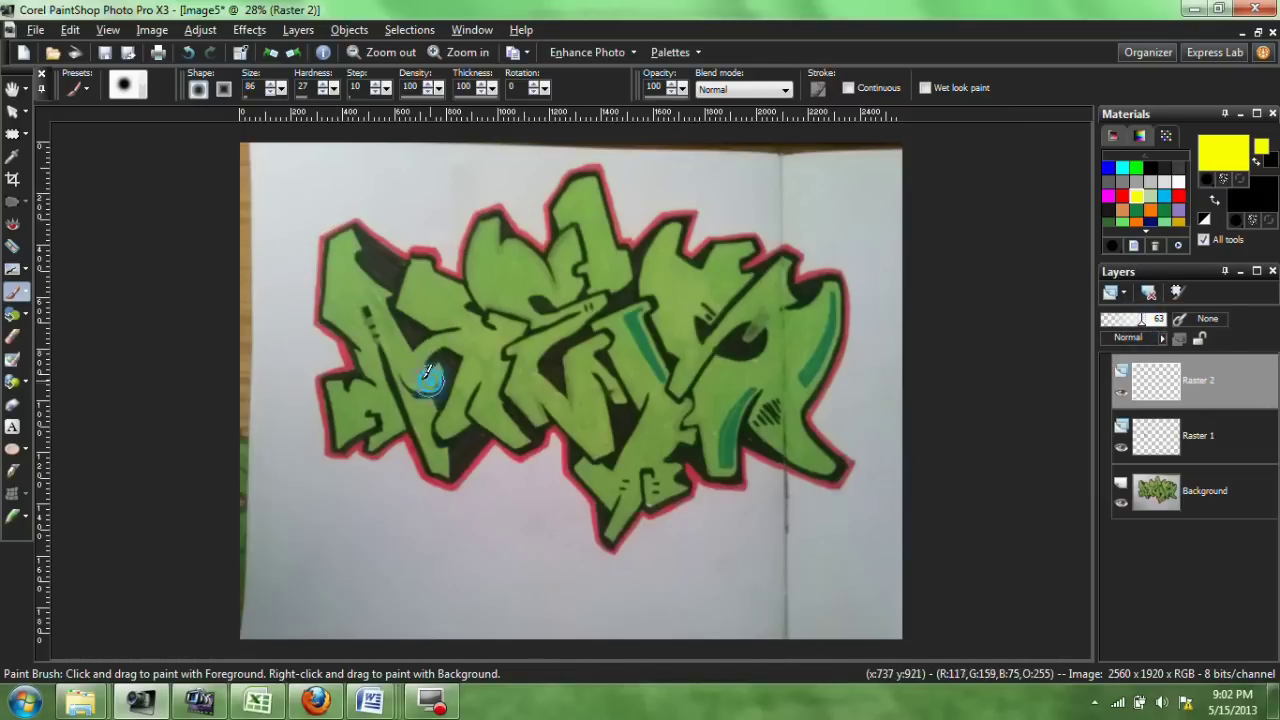
- Paint and undo a test yellow blob, then make Raster 1 the active layer
{"action": "left_click_drag", "start_coordinate": [434, 380], "coordinate": [421, 379]}
{"action": "key", "text": "ctrl+z"}
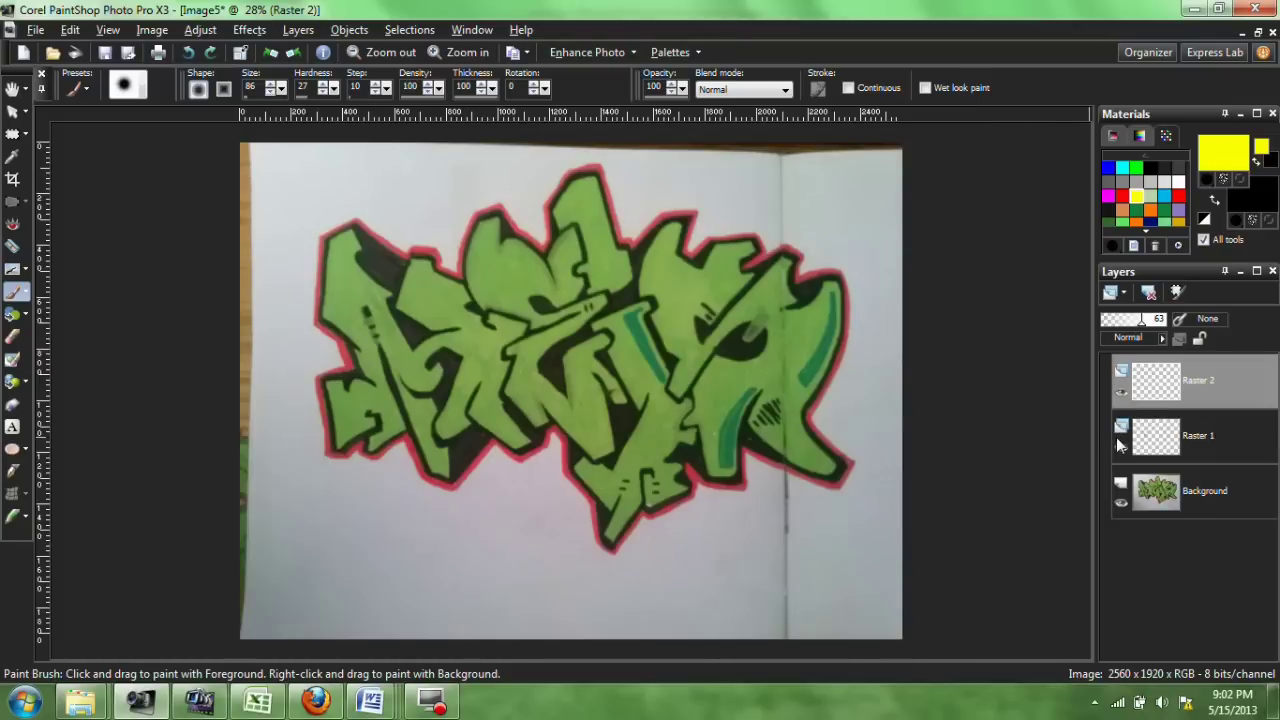
{"action": "left_click", "coordinate": [1119, 446]}
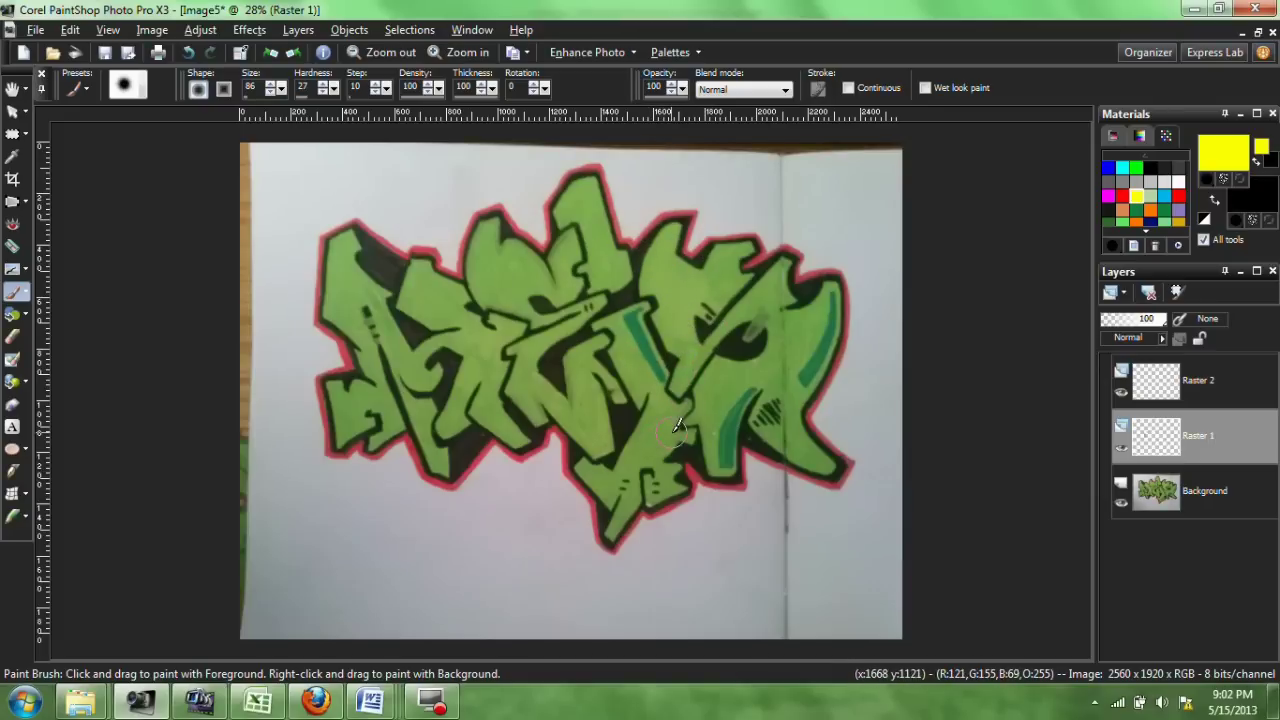
{"action": "left_click", "coordinate": [510, 348]}
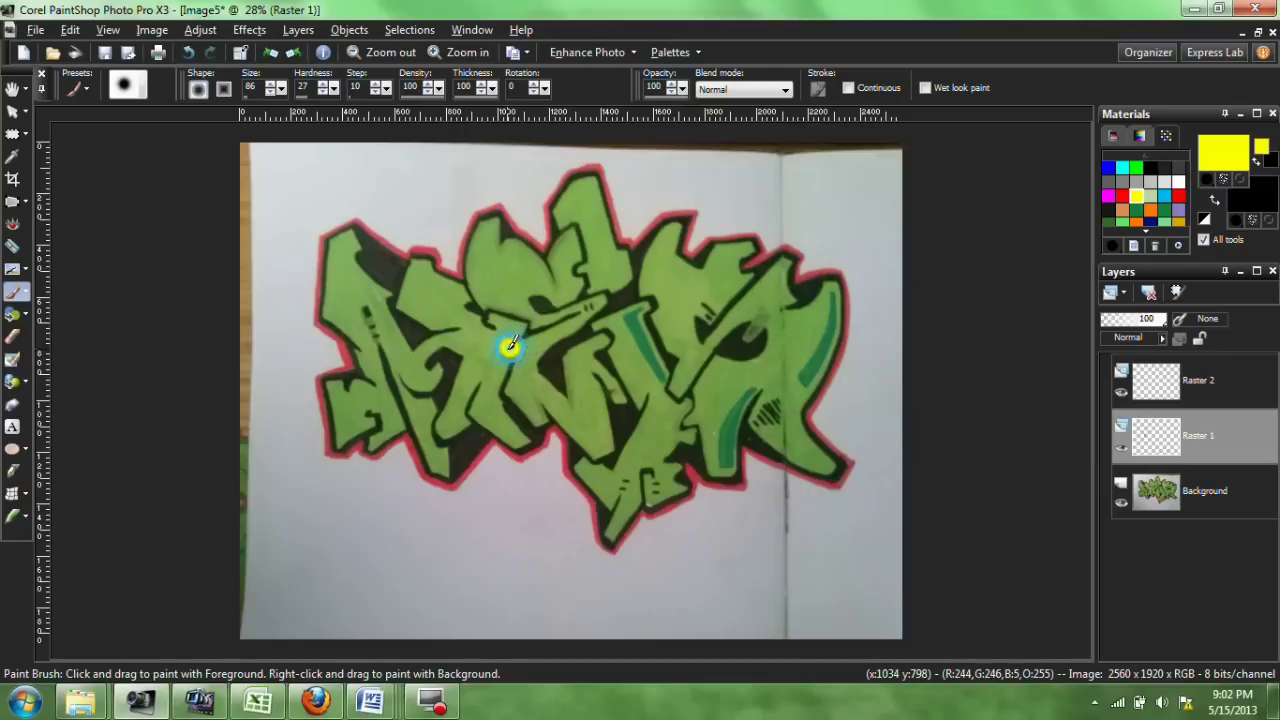
{"action": "left_click", "coordinate": [680, 388]}
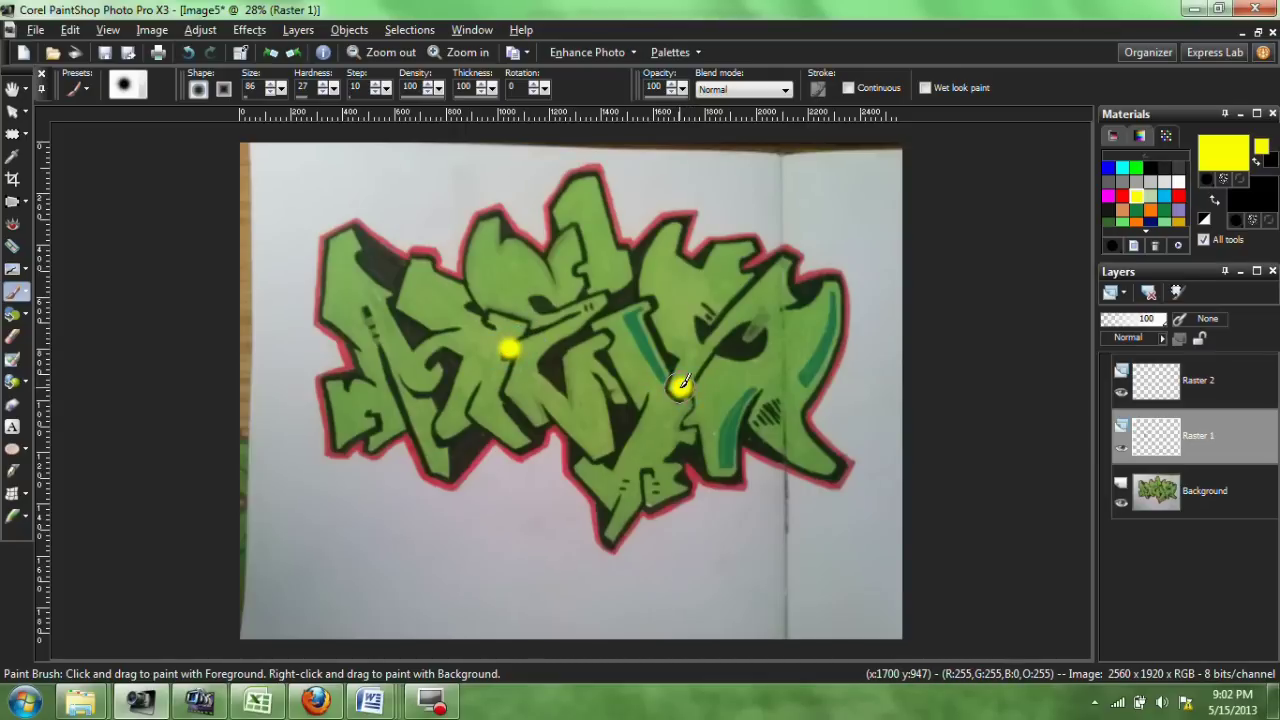
{"action": "mouse_move", "coordinate": [684, 383]}
{"action": "key", "text": "ctrl+z"}
{"action": "key", "text": "ctrl+z"}
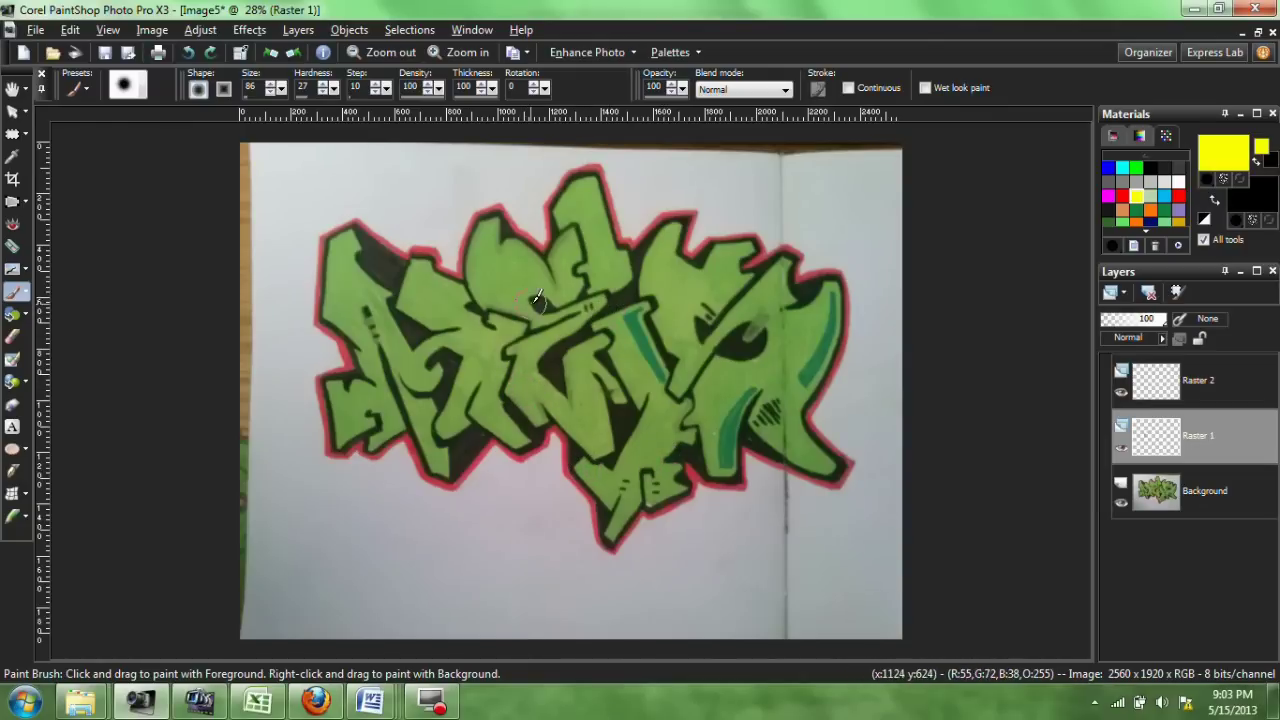
- Paint a yellow H, an arc beside it and a vertical stroke through the E
{"action": "left_click_drag", "start_coordinate": [372, 292], "coordinate": [398, 425]}
{"action": "left_click_drag", "start_coordinate": [405, 375], "coordinate": [460, 338]}
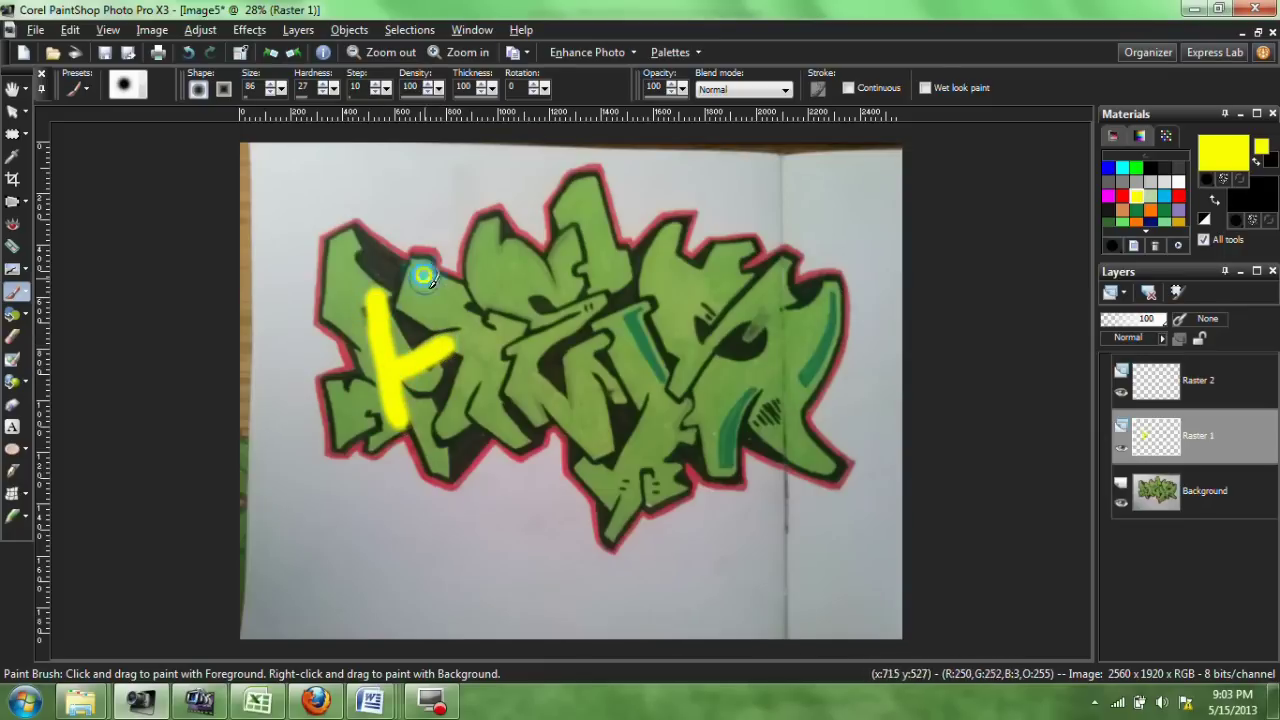
{"action": "left_click_drag", "start_coordinate": [424, 270], "coordinate": [500, 410]}
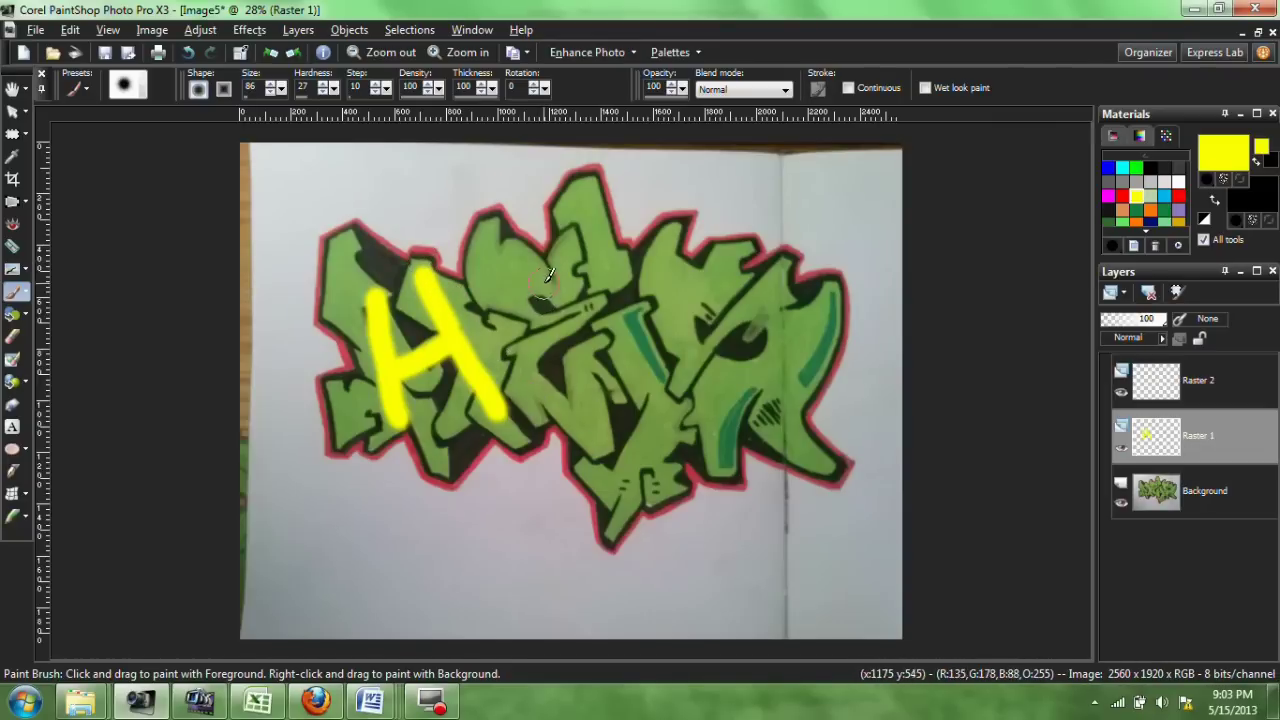
{"action": "mouse_move", "coordinate": [548, 292]}
{"action": "left_mouse_down"}
{"action": "mouse_move", "coordinate": [500, 277]}
{"action": "mouse_move", "coordinate": [628, 292]}
{"action": "mouse_move", "coordinate": [545, 352]}
{"action": "mouse_move", "coordinate": [585, 405]}
{"action": "mouse_move", "coordinate": [608, 364]}
{"action": "left_mouse_up"}
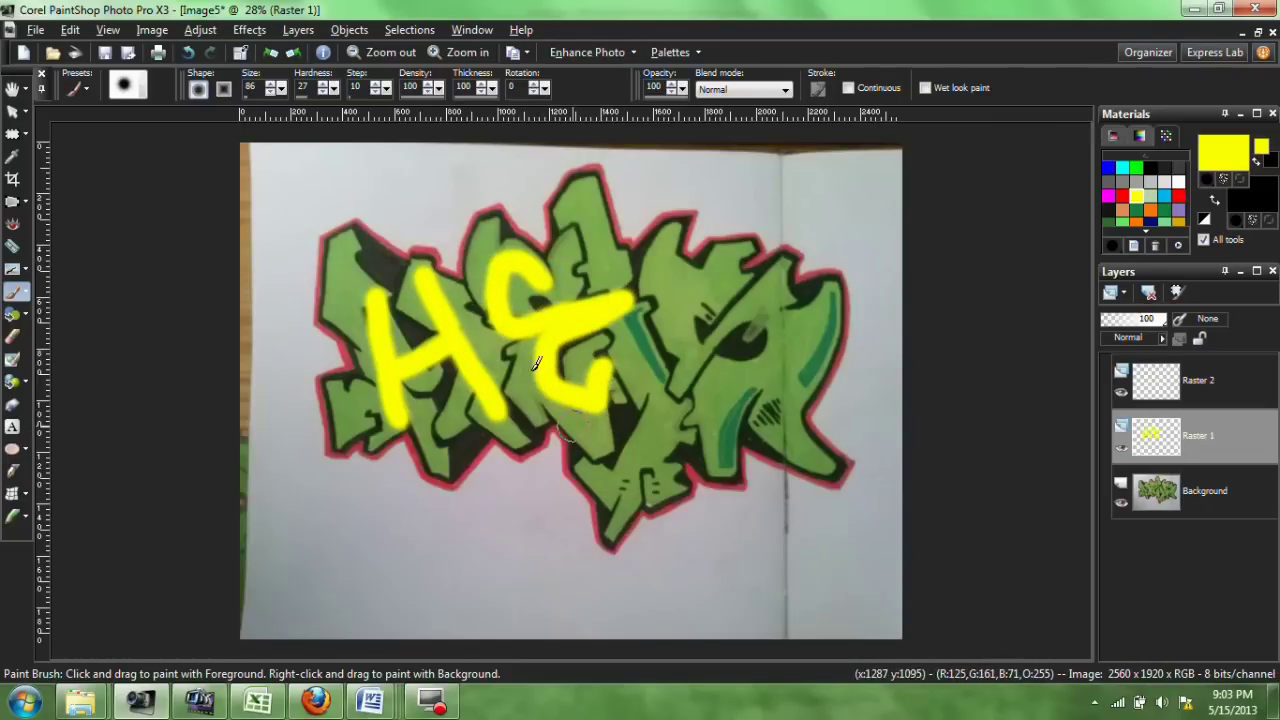
{"action": "left_click_drag", "start_coordinate": [587, 212], "coordinate": [612, 330]}
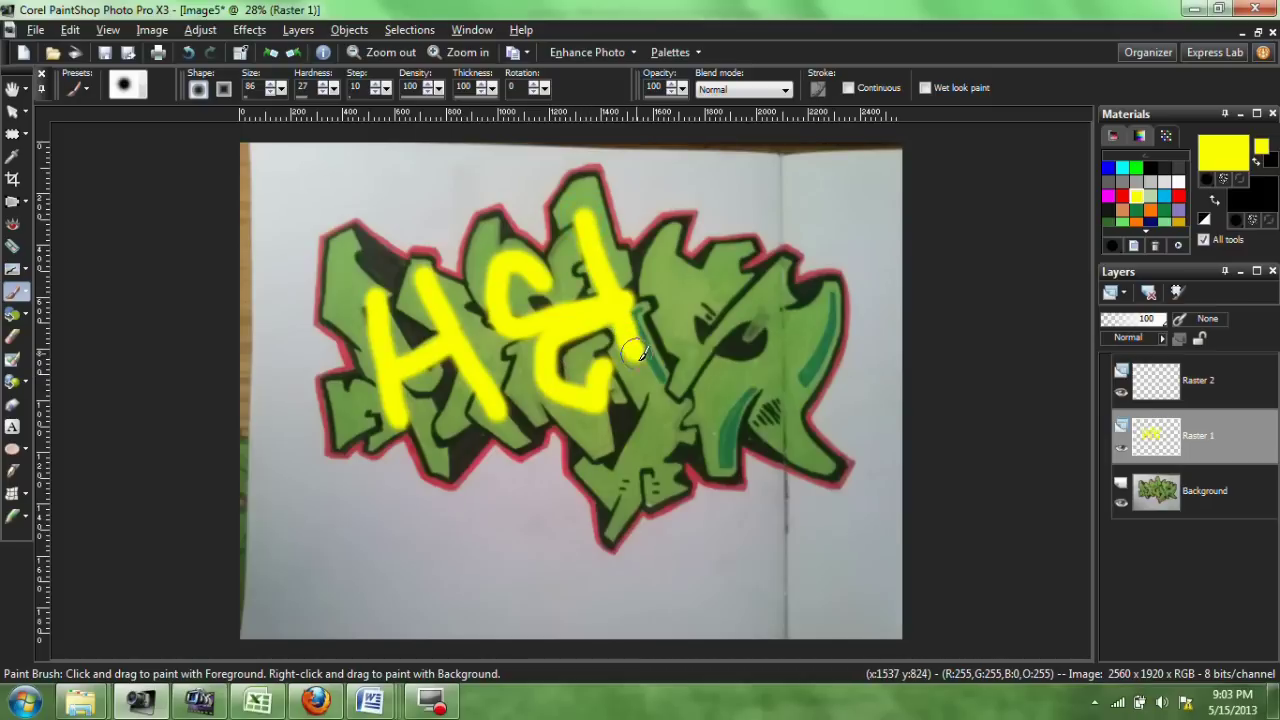
- Add an S loop and left-edge strokes, then undo back to one yellow mark on the first letter
{"action": "mouse_move", "coordinate": [650, 375]}
{"action": "left_mouse_down"}
{"action": "mouse_move", "coordinate": [663, 418]}
{"action": "mouse_move", "coordinate": [515, 630]}
{"action": "left_mouse_up"}
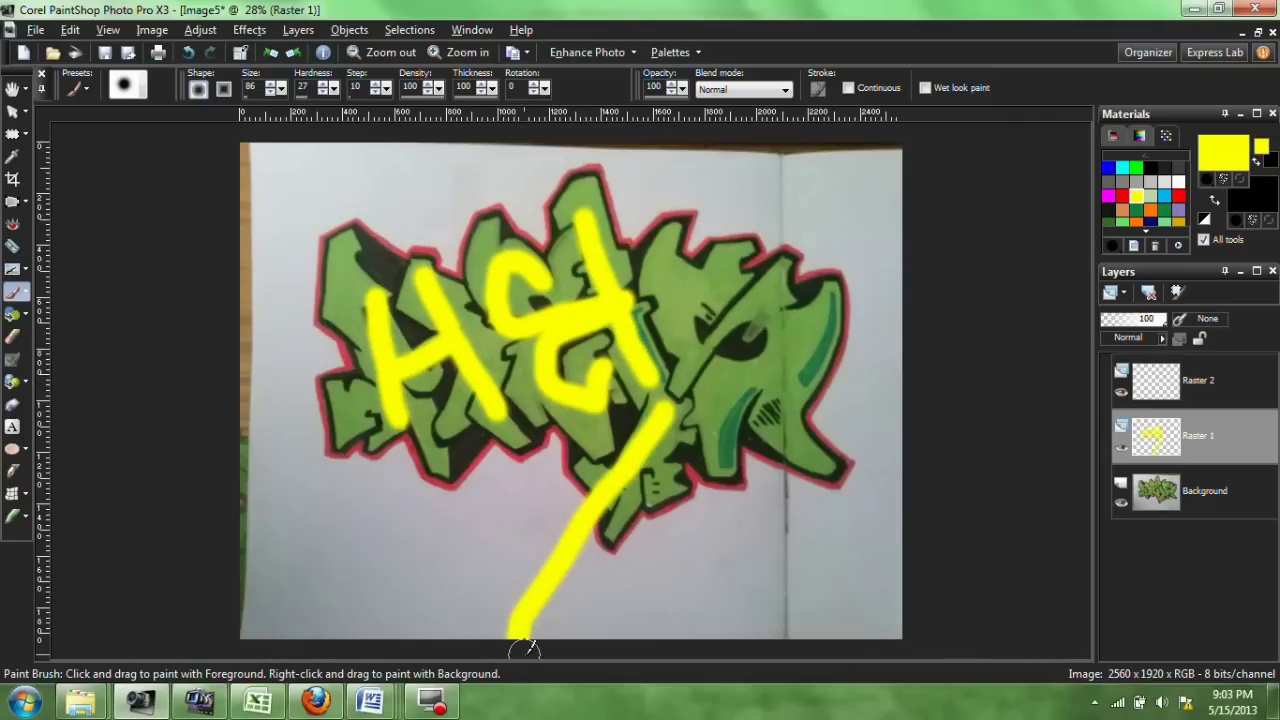
{"action": "key", "text": "ctrl+z"}
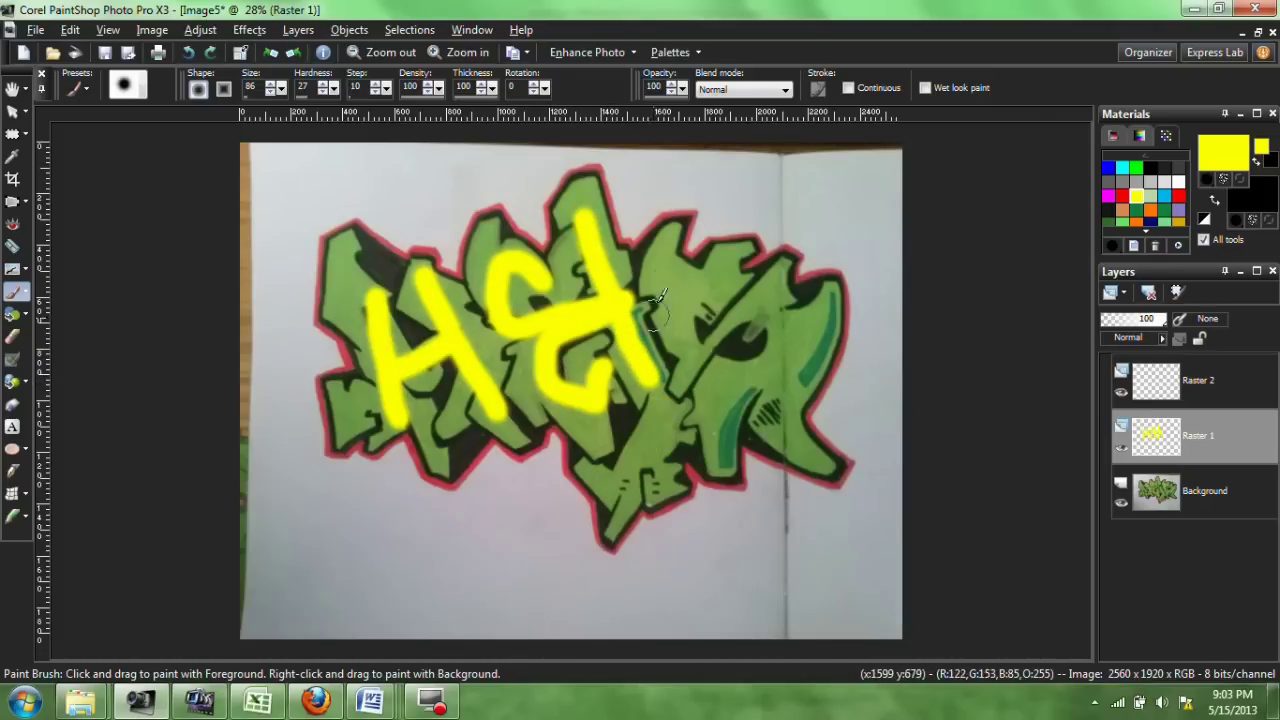
{"action": "mouse_move", "coordinate": [712, 212]}
{"action": "left_mouse_down"}
{"action": "mouse_move", "coordinate": [647, 296]}
{"action": "mouse_move", "coordinate": [702, 272]}
{"action": "mouse_move", "coordinate": [760, 272]}
{"action": "mouse_move", "coordinate": [800, 340]}
{"action": "mouse_move", "coordinate": [735, 355]}
{"action": "left_mouse_up"}
{"action": "left_click_drag", "start_coordinate": [260, 370], "coordinate": [330, 455]}
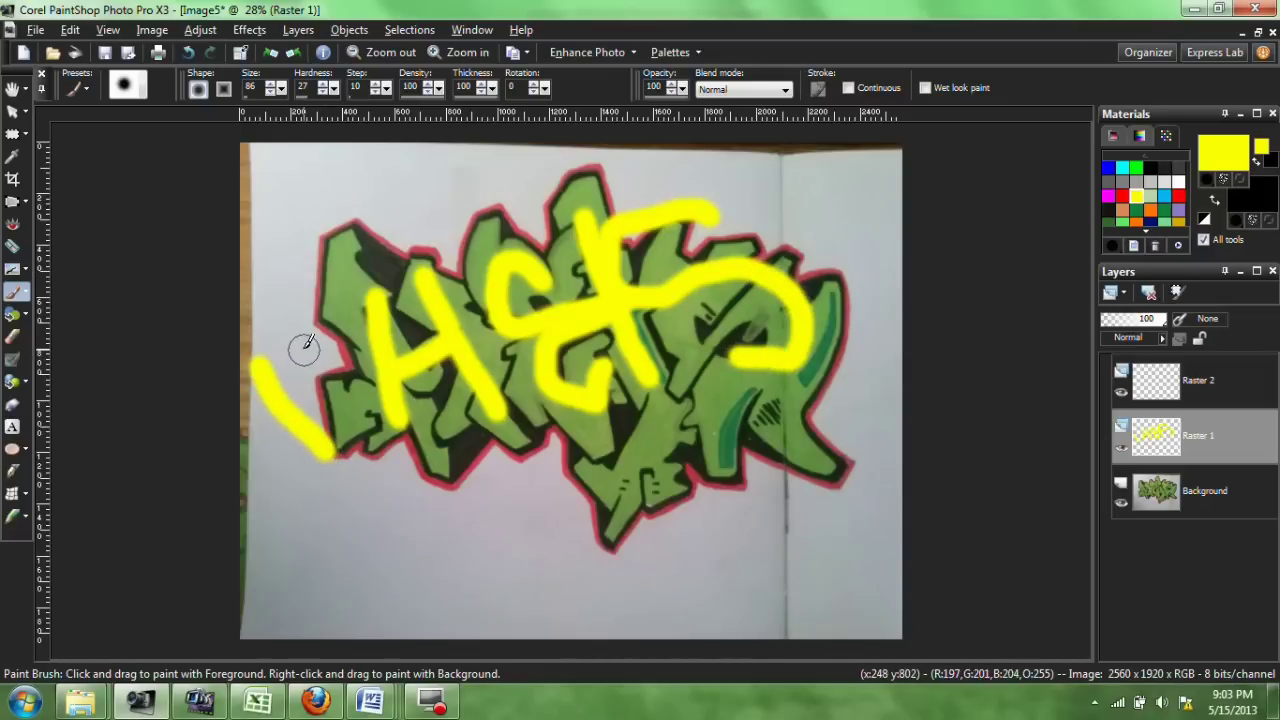
{"action": "left_click_drag", "start_coordinate": [302, 348], "coordinate": [377, 418]}
{"action": "key", "text": "ctrl+z"}
{"action": "key", "text": "ctrl+z"}
{"action": "key", "text": "ctrl+z"}
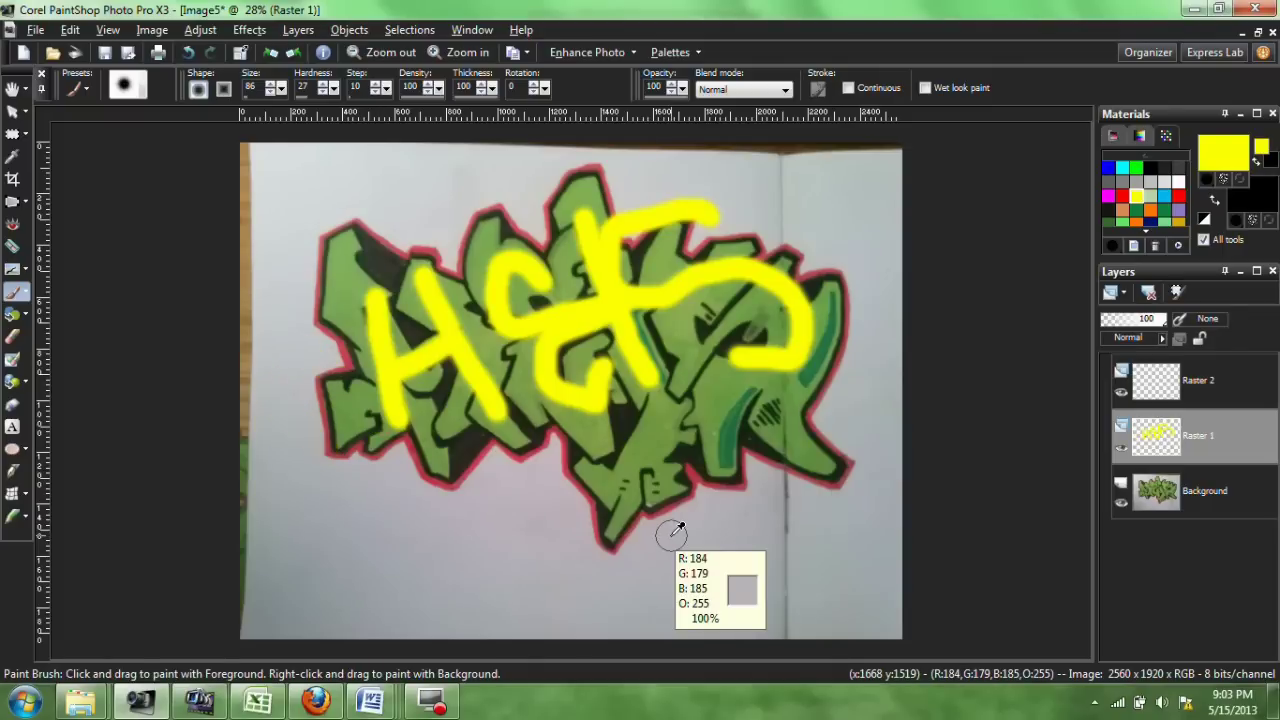
{"action": "key", "text": "ctrl+z"}
{"action": "key", "text": "ctrl+z"}
{"action": "key", "text": "ctrl+z"}
{"action": "key", "text": "ctrl+z"}
{"action": "key", "text": "ctrl+z"}
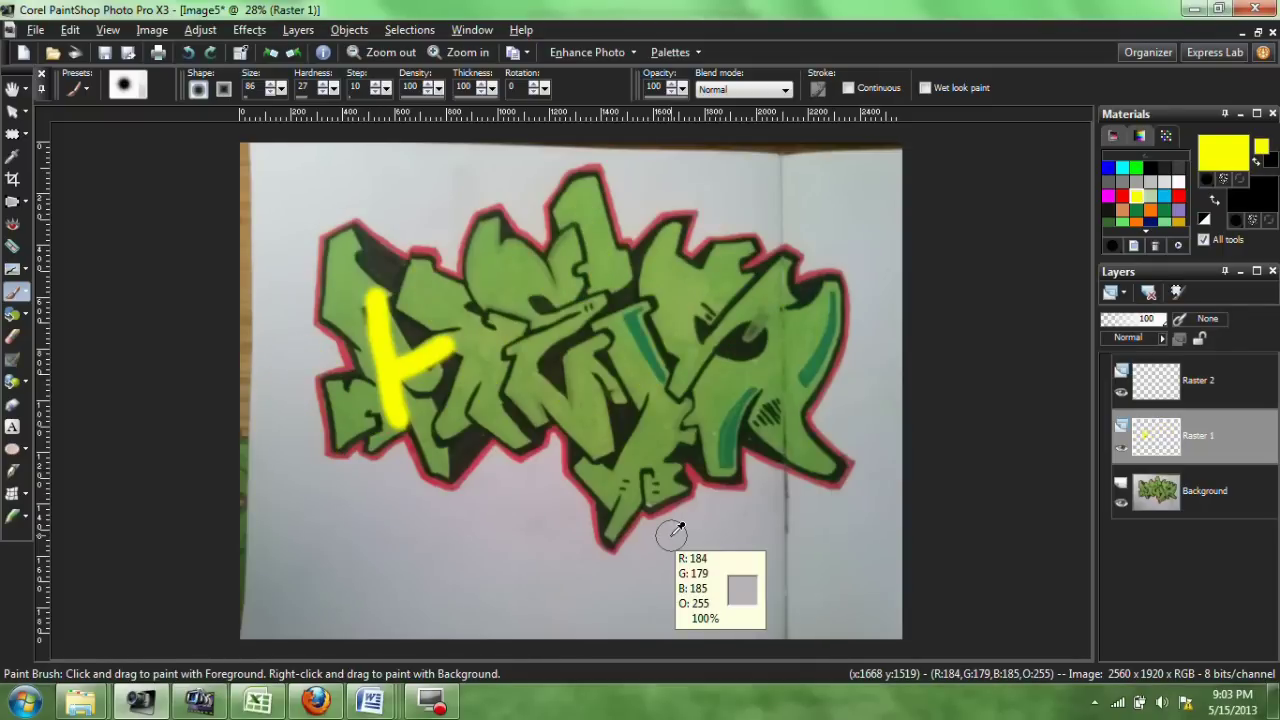
- Undo the last yellow mark, then paint and undo trial strokes on the right letters
{"action": "key", "text": "ctrl+z"}
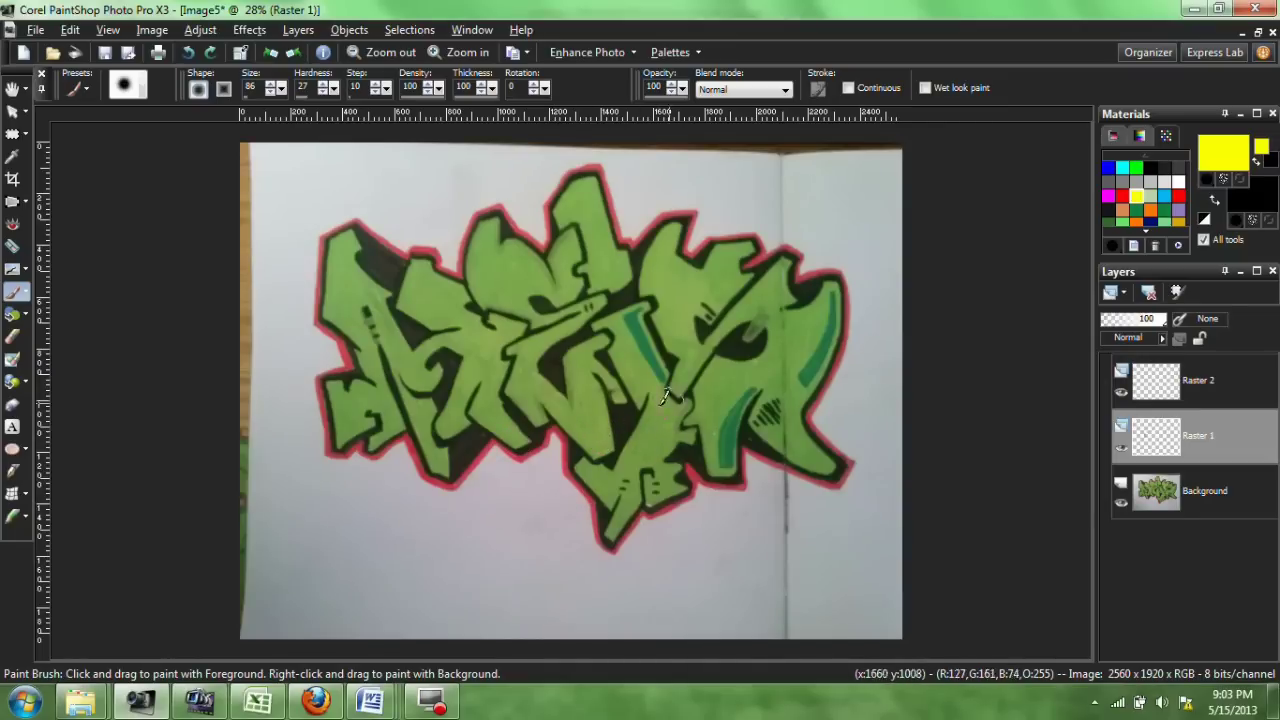
{"action": "mouse_move", "coordinate": [645, 412]}
{"action": "left_mouse_down"}
{"action": "mouse_move", "coordinate": [654, 498]}
{"action": "mouse_move", "coordinate": [672, 428]}
{"action": "left_mouse_up"}
{"action": "key", "text": "ctrl+z"}
{"action": "mouse_move", "coordinate": [705, 357]}
{"action": "left_mouse_down"}
{"action": "mouse_move", "coordinate": [697, 447]}
{"action": "mouse_move", "coordinate": [737, 455]}
{"action": "left_mouse_up"}
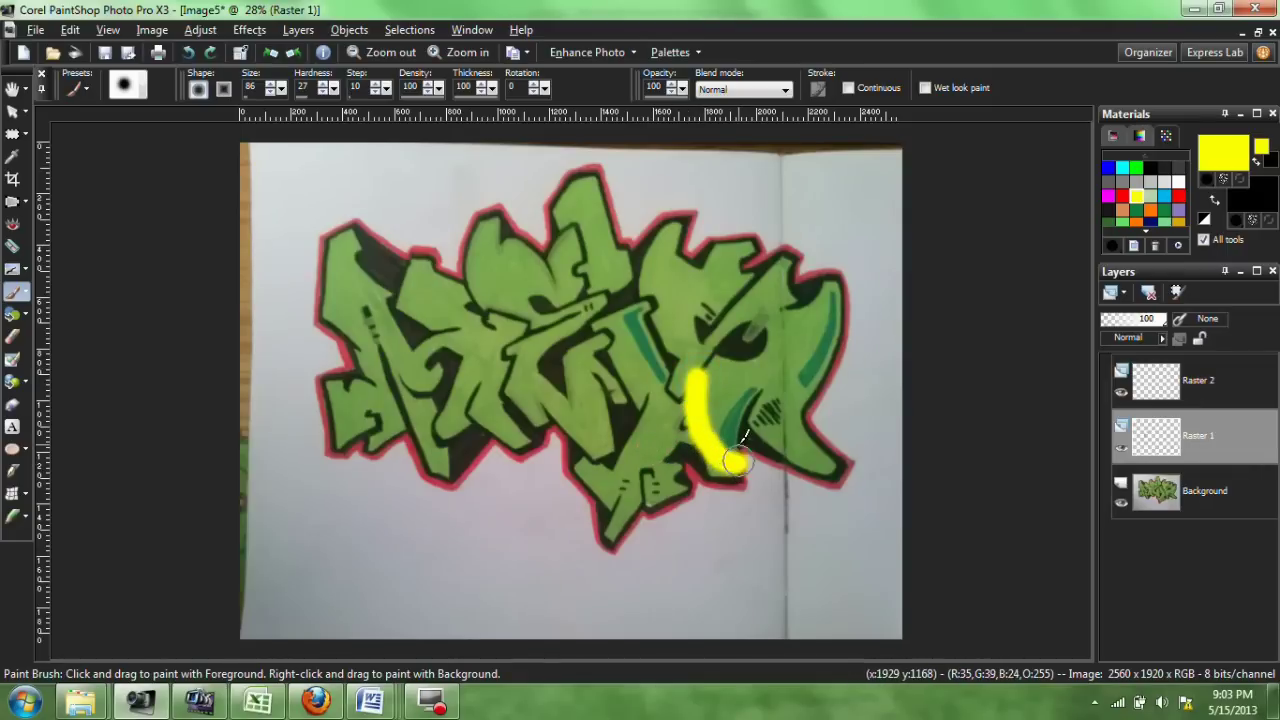
{"action": "key", "text": "ctrl+z"}
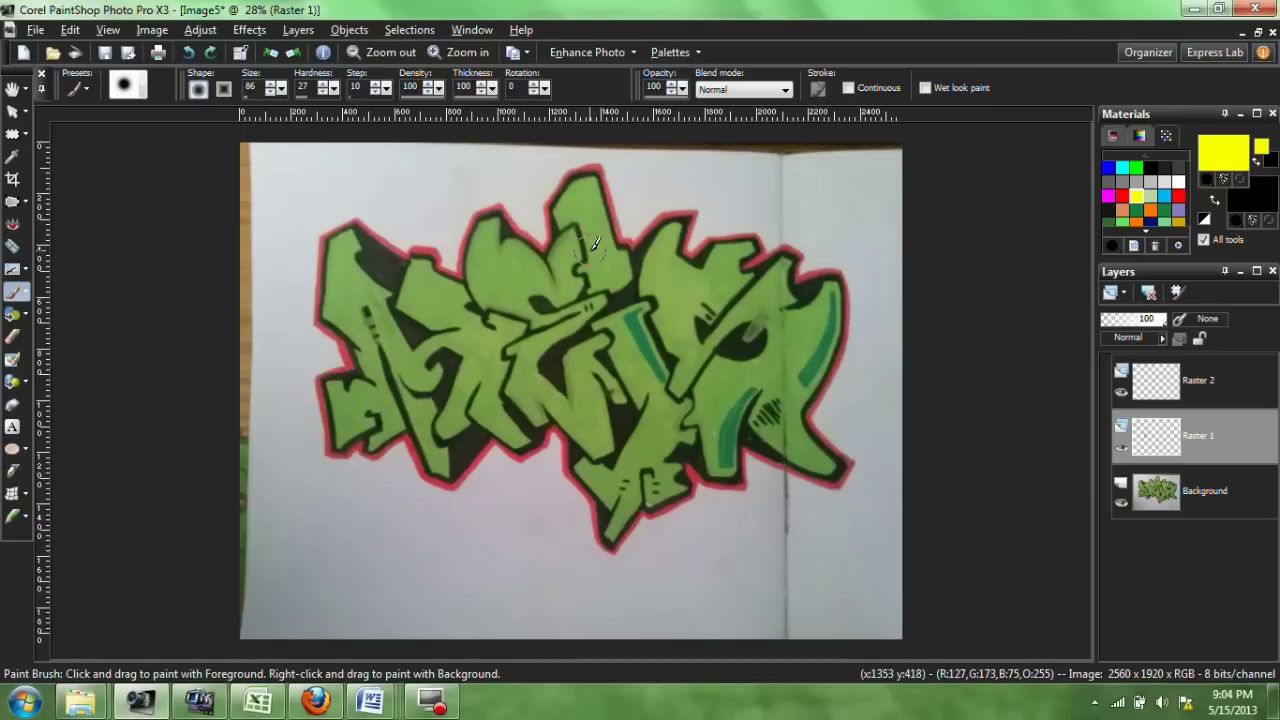
- Paint and undo several more trial yellow strokes across the middle and lower letters
{"action": "left_click_drag", "start_coordinate": [585, 228], "coordinate": [700, 420]}
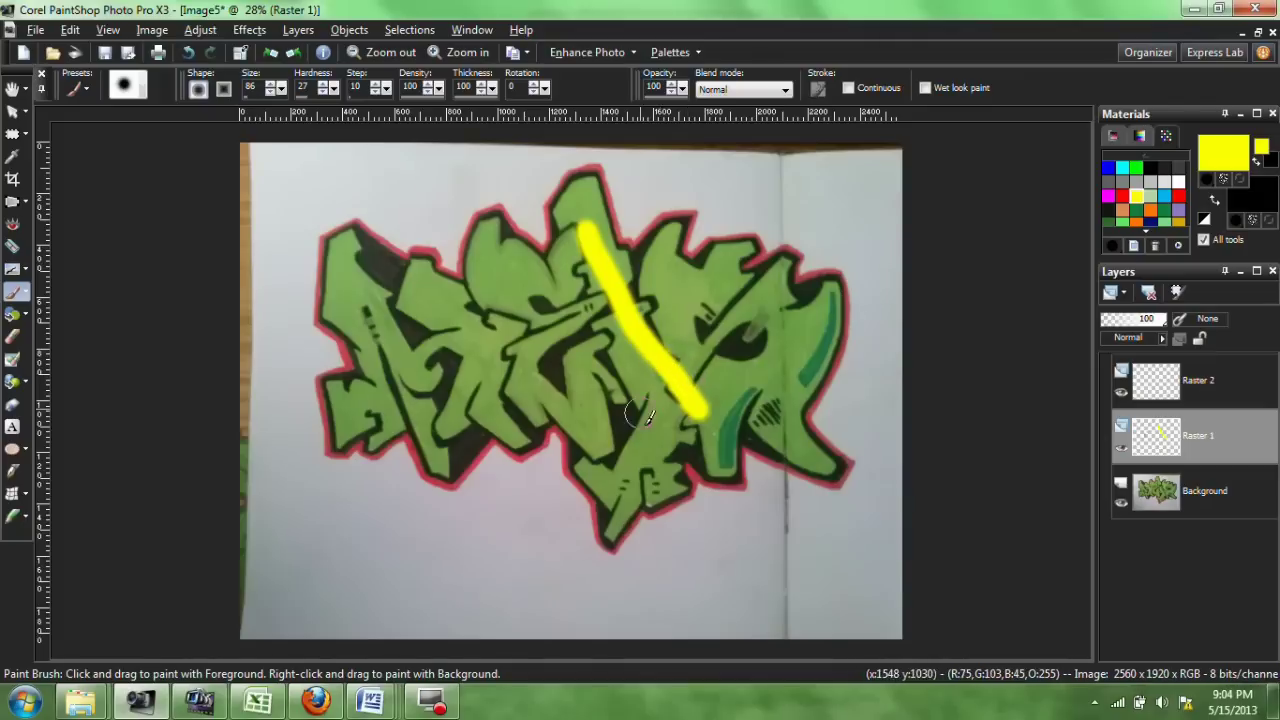
{"action": "mouse_move", "coordinate": [638, 413]}
{"action": "left_mouse_down"}
{"action": "mouse_move", "coordinate": [744, 426]}
{"action": "mouse_move", "coordinate": [706, 352]}
{"action": "mouse_move", "coordinate": [653, 381]}
{"action": "mouse_move", "coordinate": [655, 458]}
{"action": "left_mouse_up"}
{"action": "key", "text": "ctrl+z"}
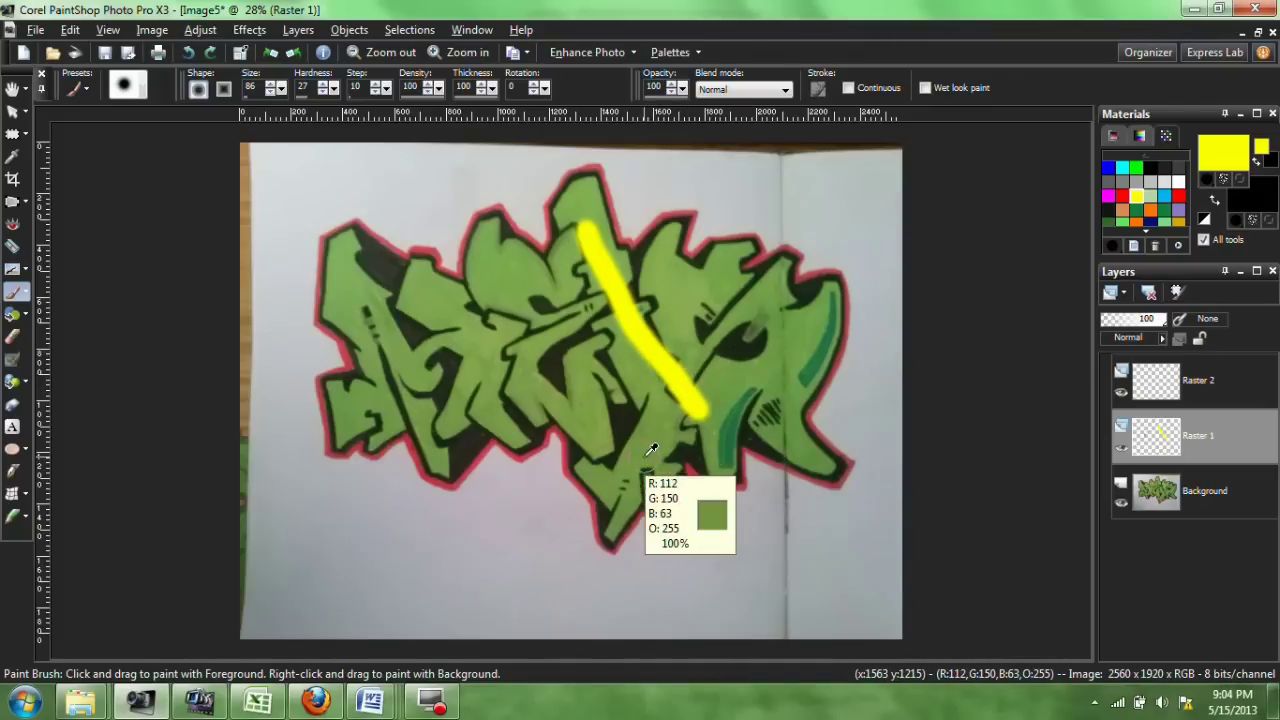
{"action": "key", "text": "ctrl+z"}
{"action": "mouse_move", "coordinate": [606, 189]}
{"action": "left_mouse_down"}
{"action": "mouse_move", "coordinate": [664, 438]}
{"action": "mouse_move", "coordinate": [624, 448]}
{"action": "mouse_move", "coordinate": [673, 453]}
{"action": "mouse_move", "coordinate": [684, 441]}
{"action": "mouse_move", "coordinate": [615, 453]}
{"action": "mouse_move", "coordinate": [650, 460]}
{"action": "left_mouse_up"}
{"action": "key", "text": "ctrl+z"}
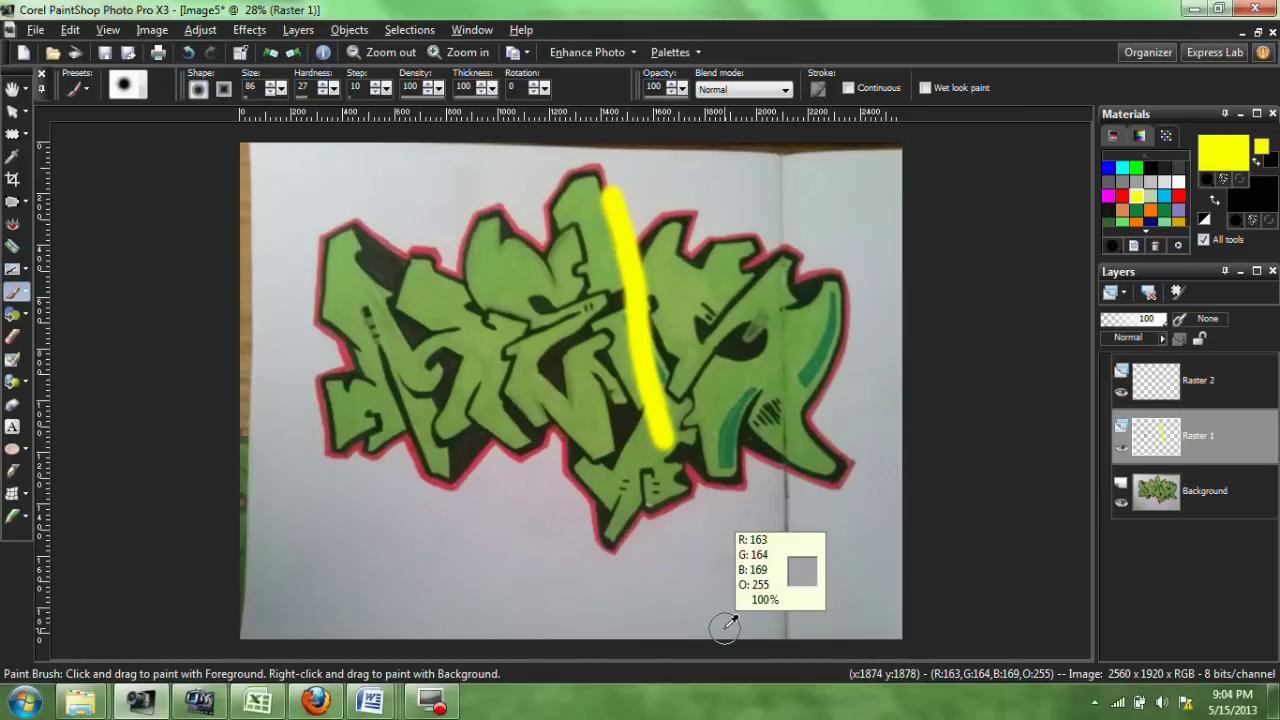
{"action": "key", "text": "ctrl+z"}
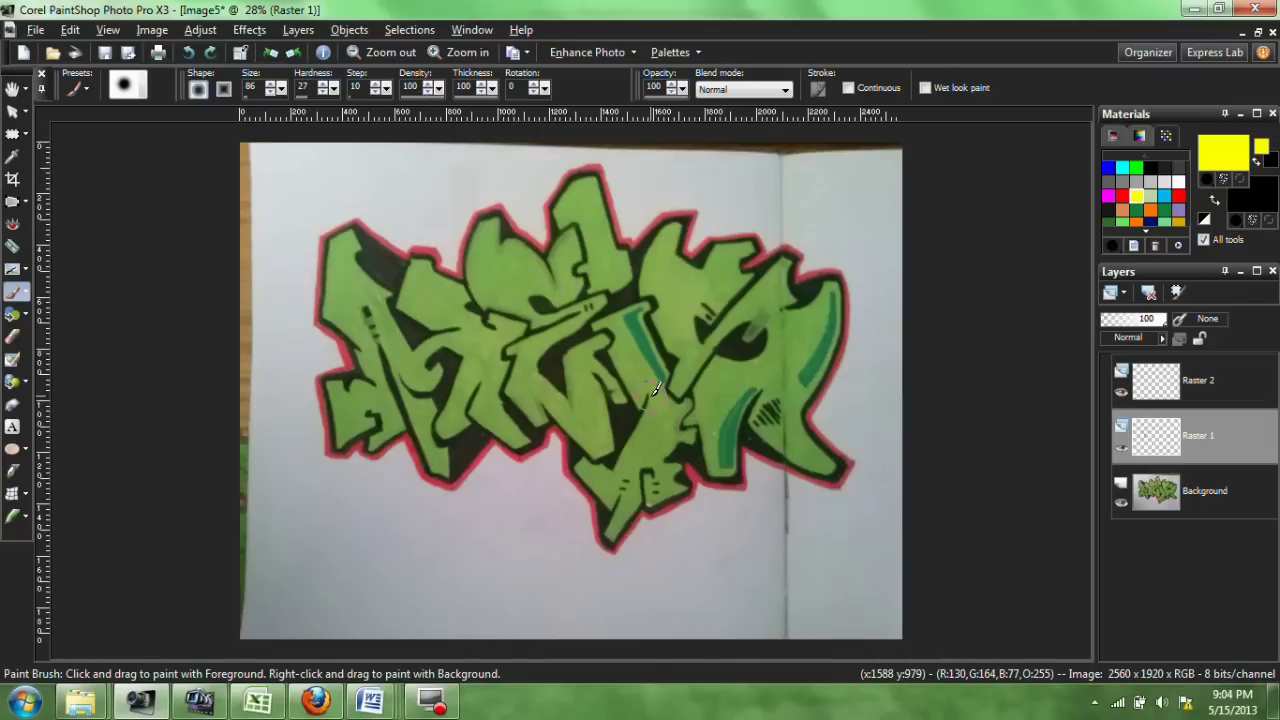
{"action": "mouse_move", "coordinate": [664, 424]}
{"action": "left_mouse_down"}
{"action": "mouse_move", "coordinate": [630, 488]}
{"action": "mouse_move", "coordinate": [643, 477]}
{"action": "left_mouse_up"}
{"action": "key", "text": "ctrl+z"}
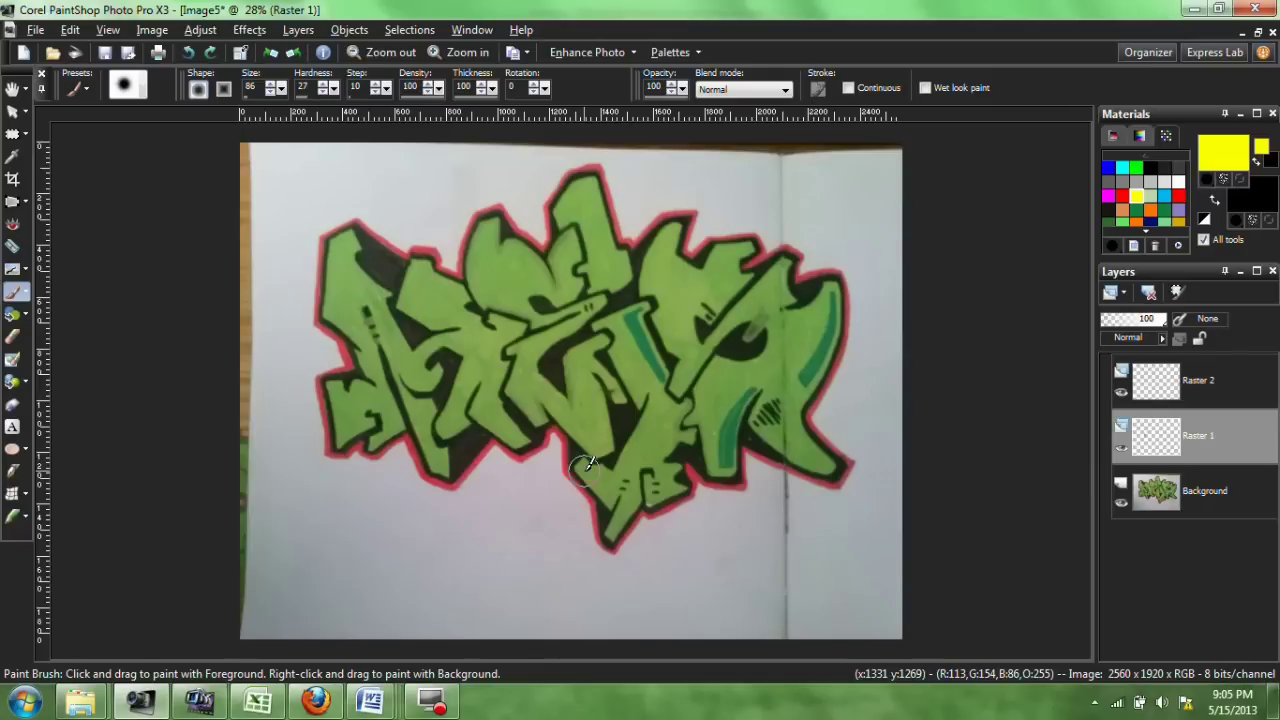
{"action": "left_click", "coordinate": [365, 300]}
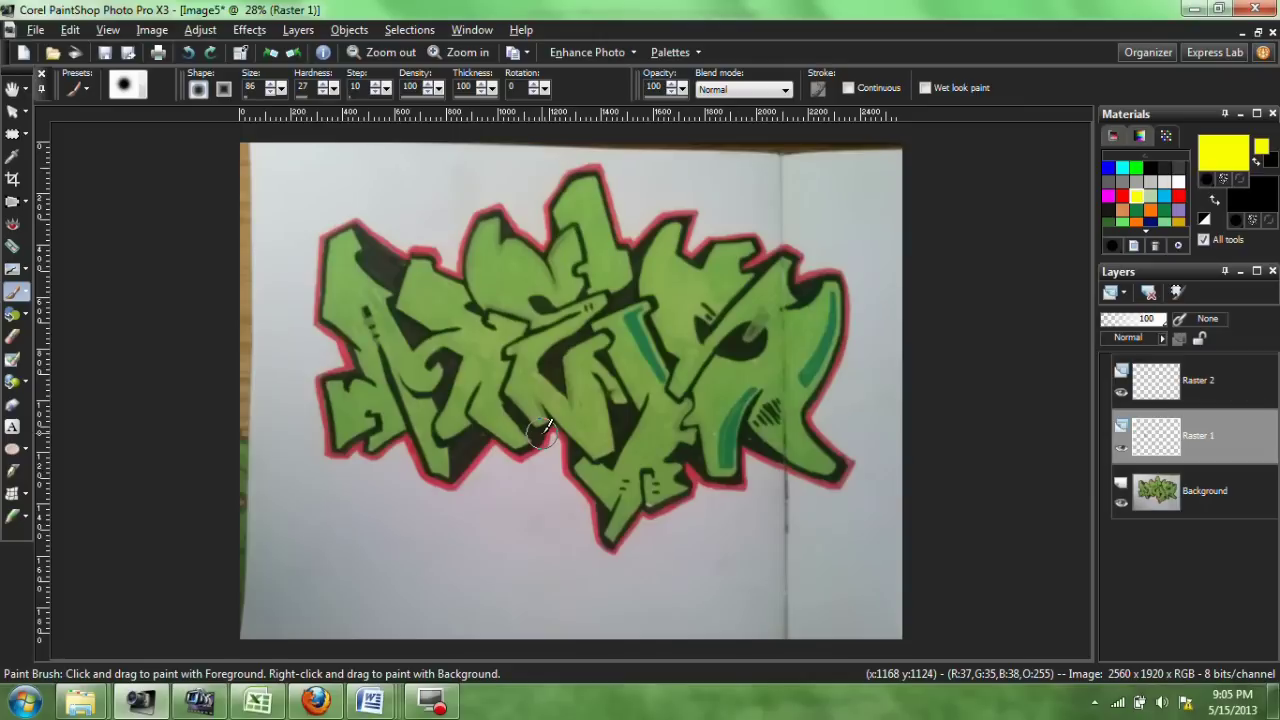
{"action": "scroll", "coordinate": [540, 430], "scroll_direction": "up", "scroll_amount": 1}
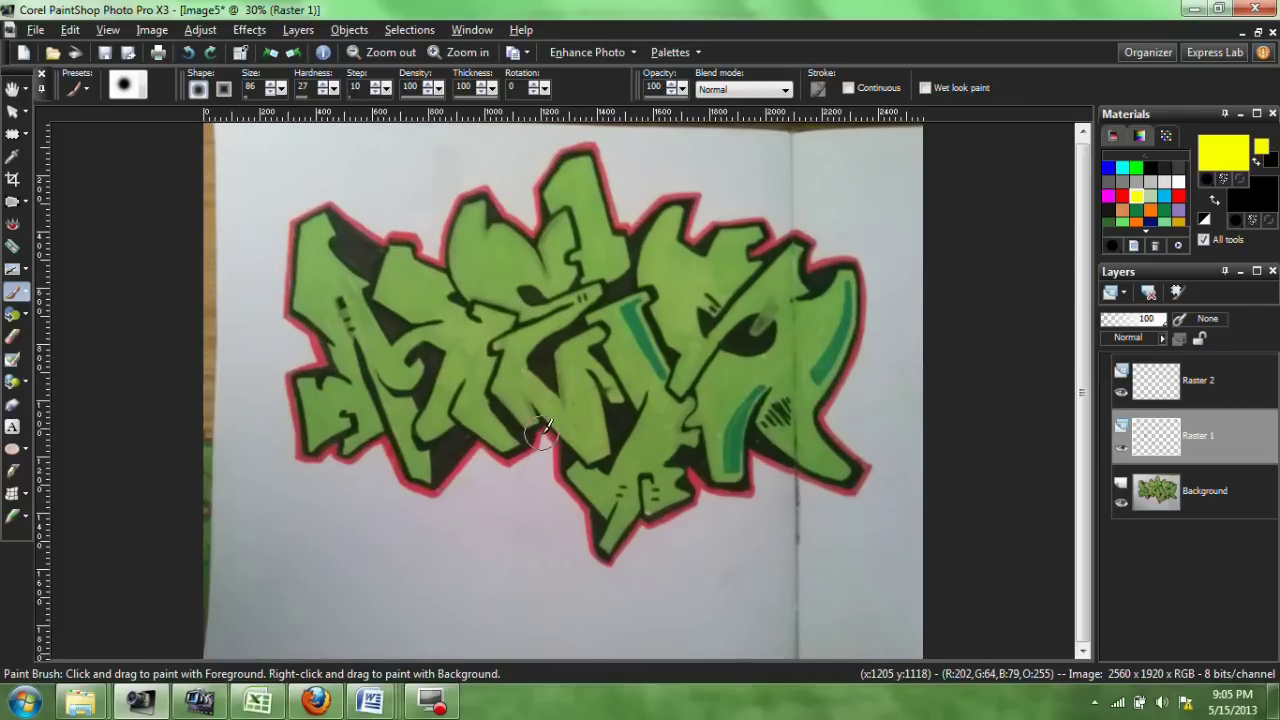